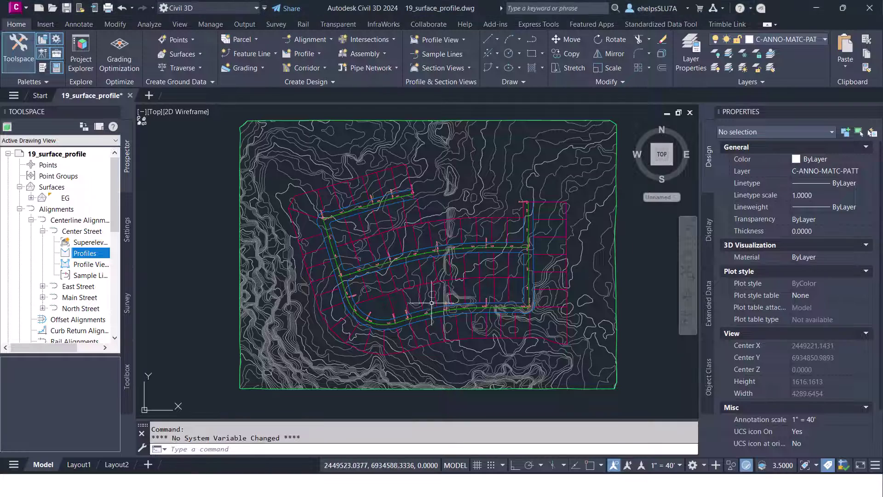
Examine the existing ground surface and the street alignments in the plan, selecting the EG surface and clearing the selection
scroll(425, 299, up, 3)
scroll(426, 300, up, 2)
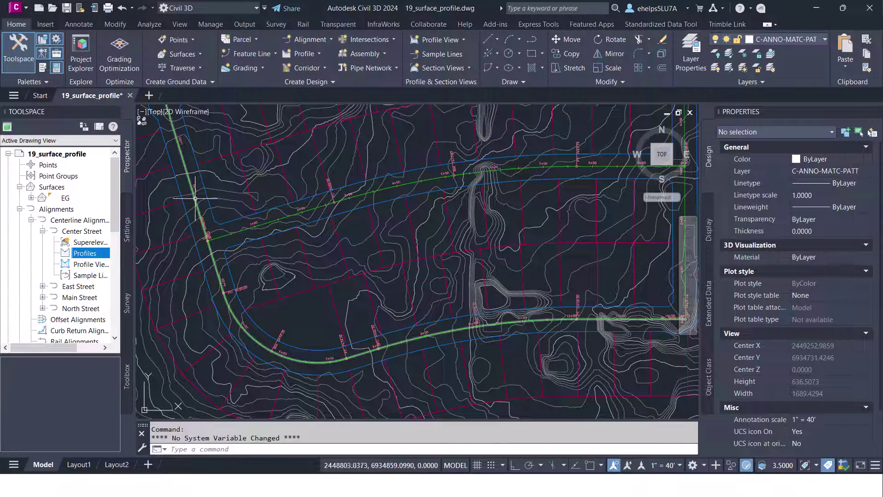
click(266, 164)
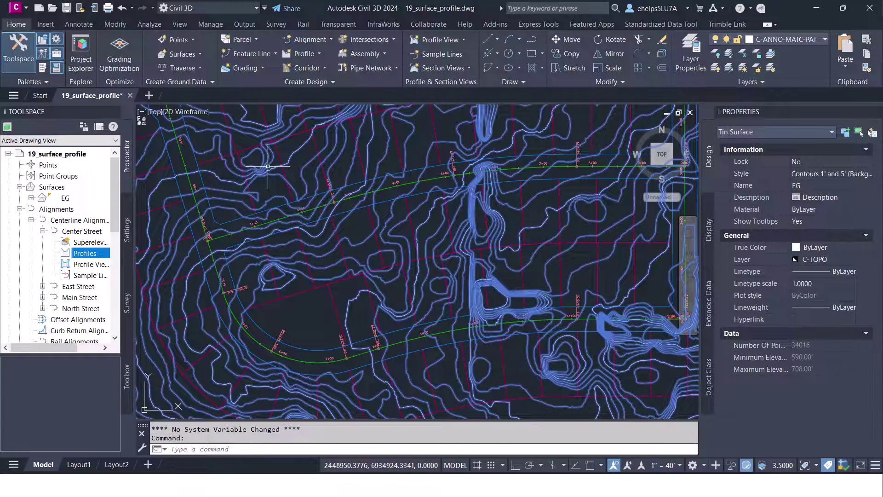
key(Escape)
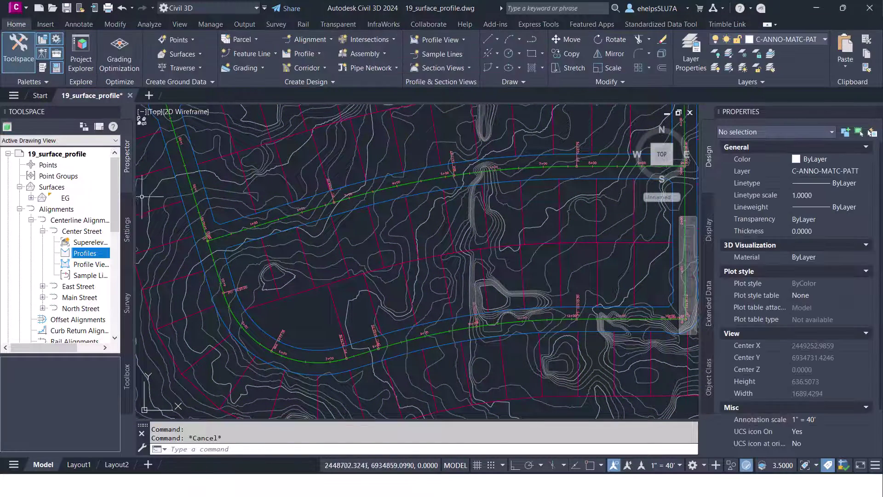
Widen the Toolspace and tidy its tree to list the EG surface and the centerline alignments, with the Center Street branch collapsed
drag(132, 189, 198, 191)
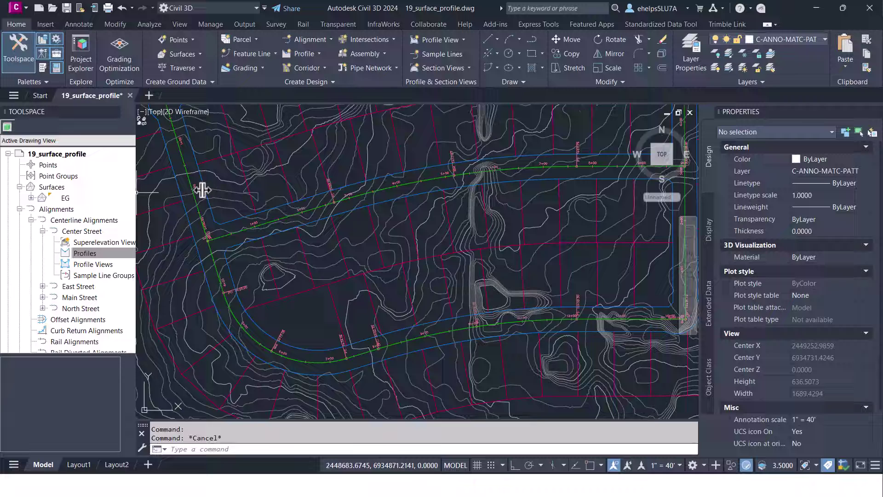
click(19, 209)
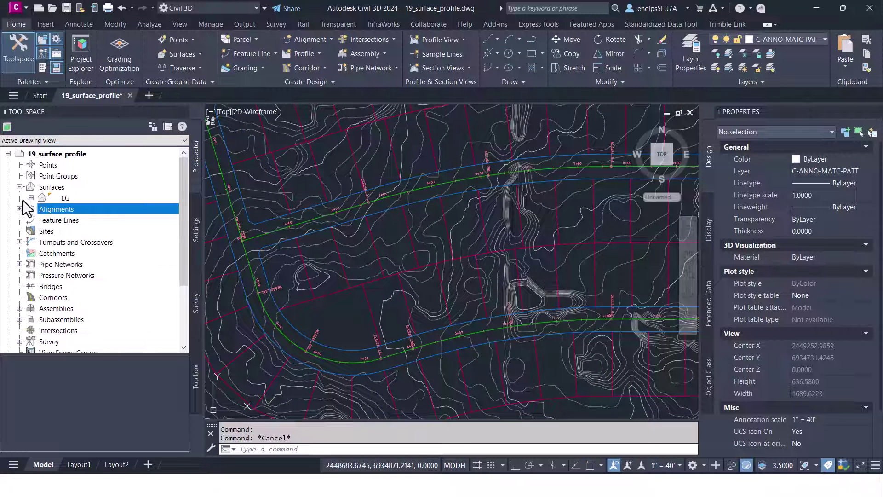
click(20, 186)
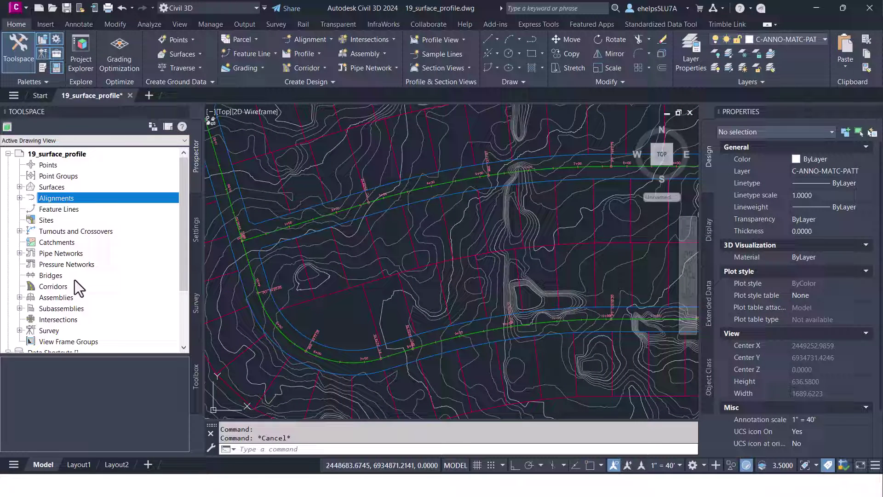
click(20, 187)
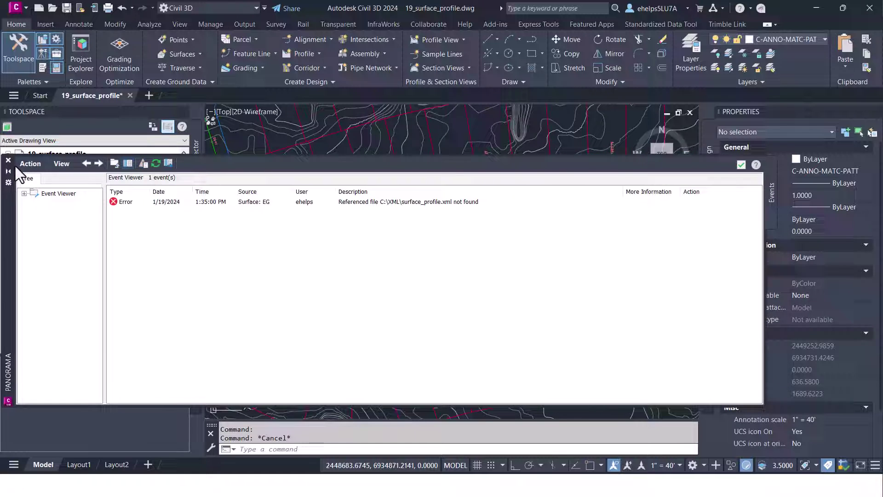
click(9, 161)
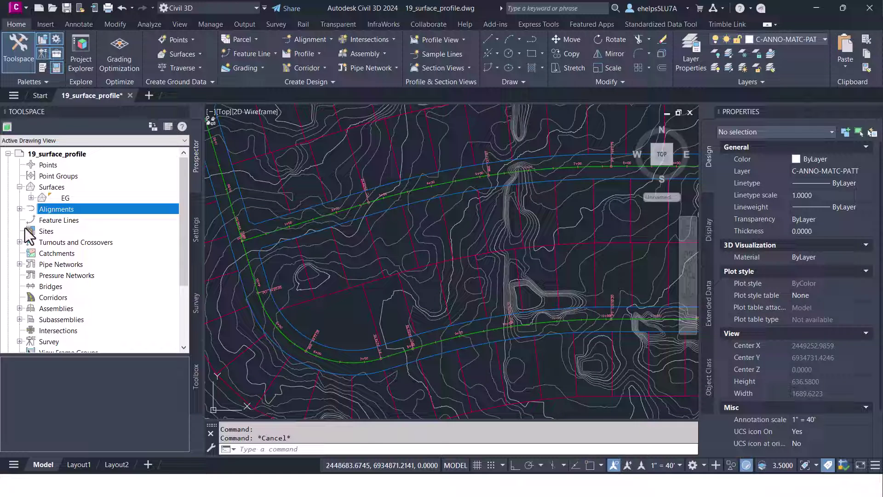
click(19, 209)
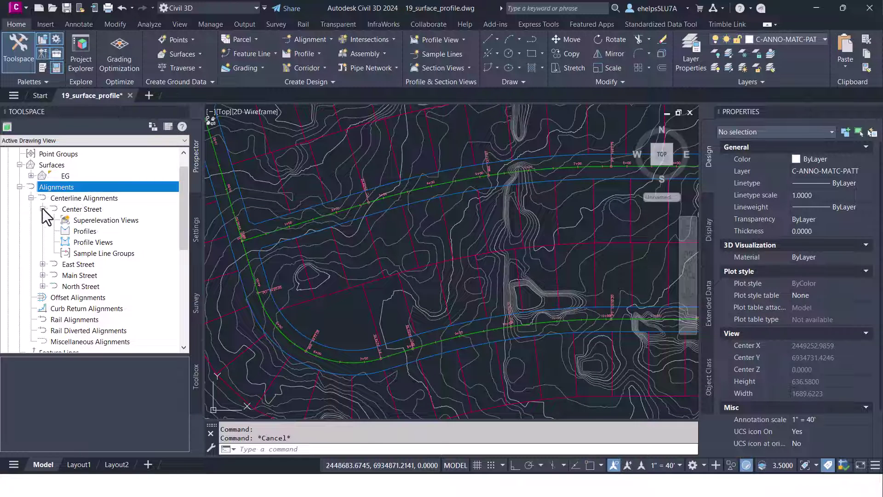
click(42, 209)
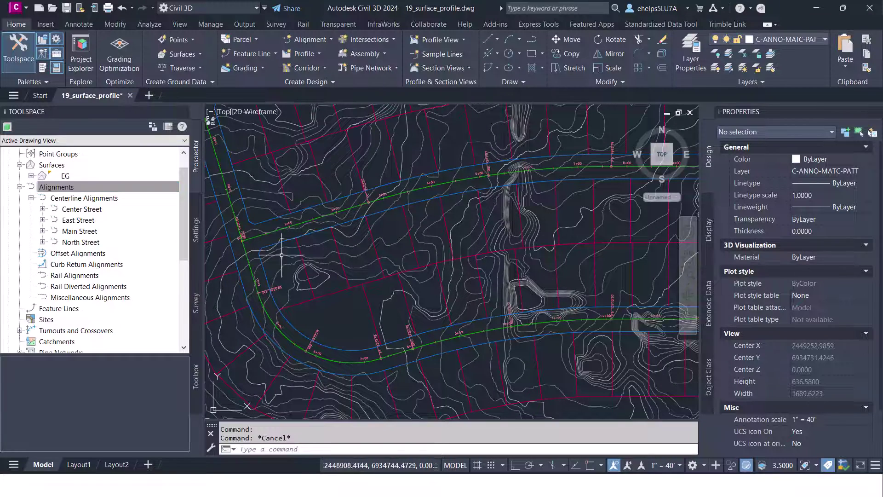
Start a surface profile and pick the Center Street alignment in the drawing as its alignment
scroll(380, 226, down, 5)
scroll(401, 203, up, 2)
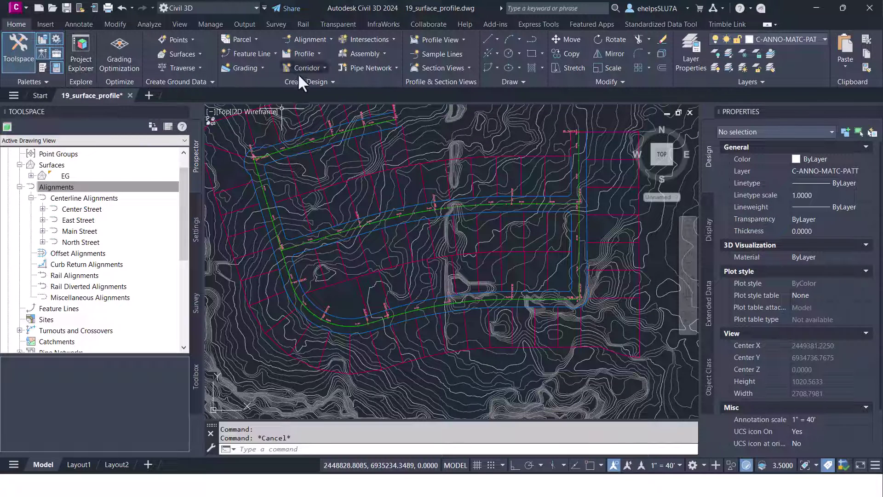
click(318, 53)
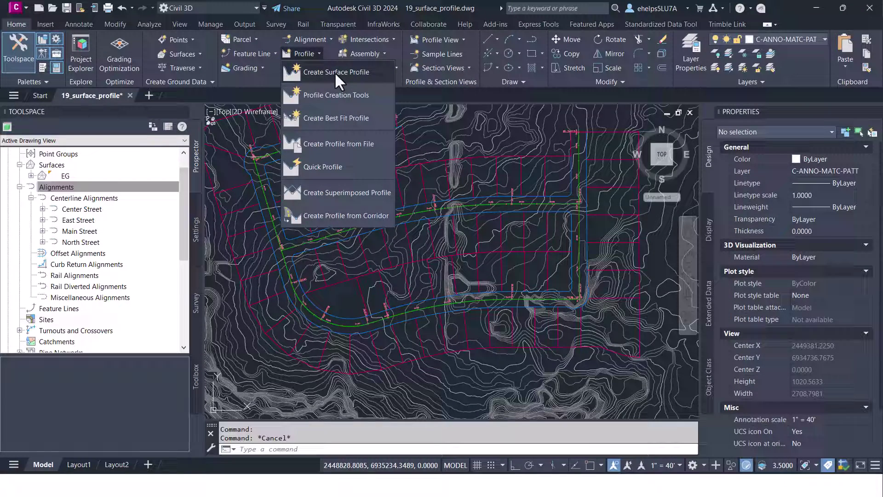
click(335, 72)
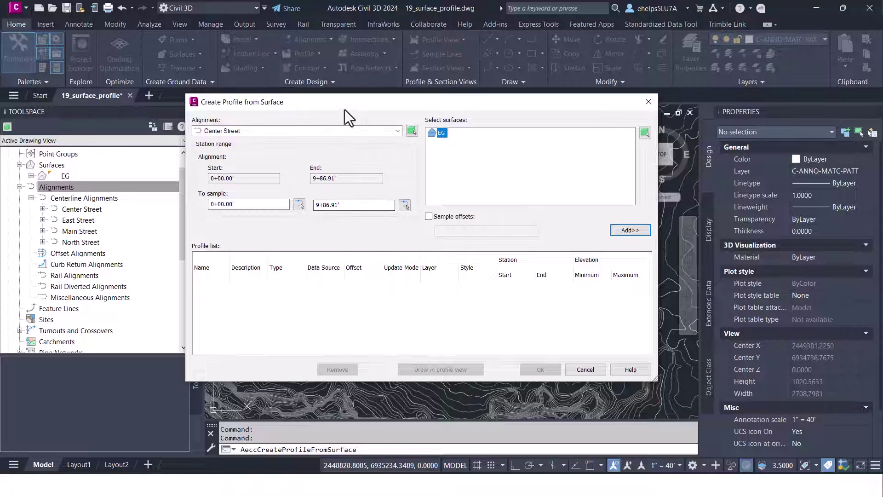
click(397, 131)
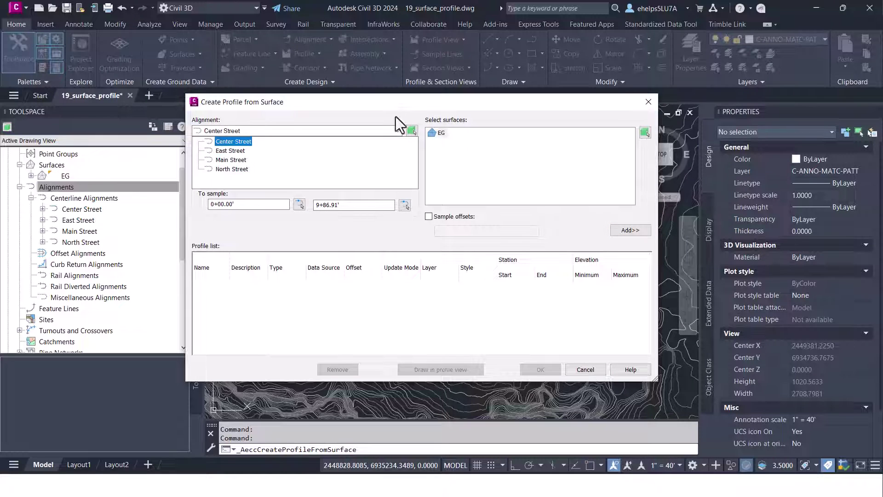
click(408, 118)
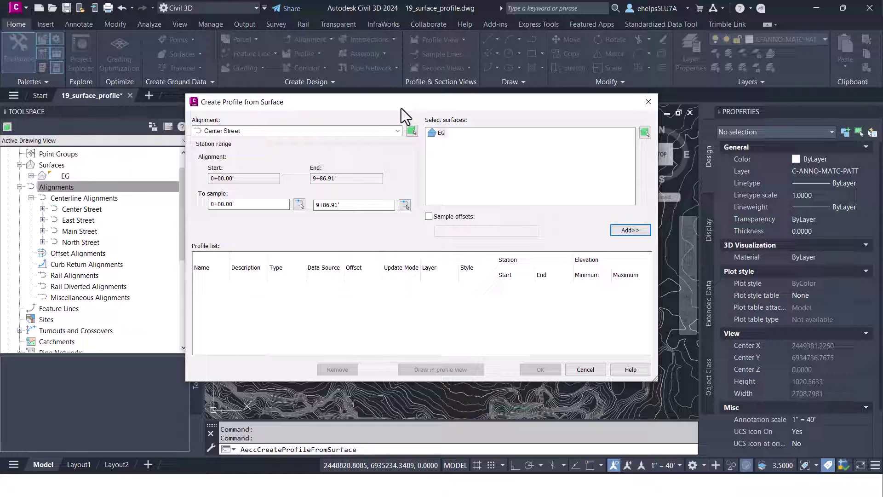
click(411, 131)
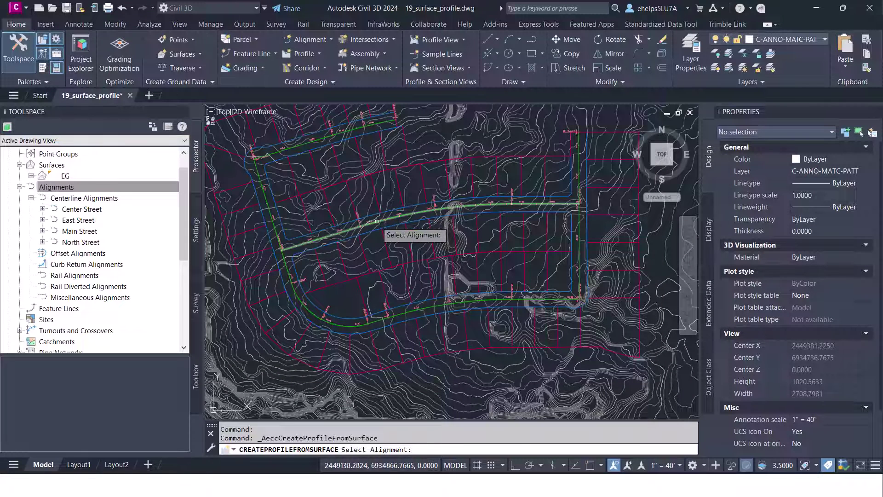
click(377, 221)
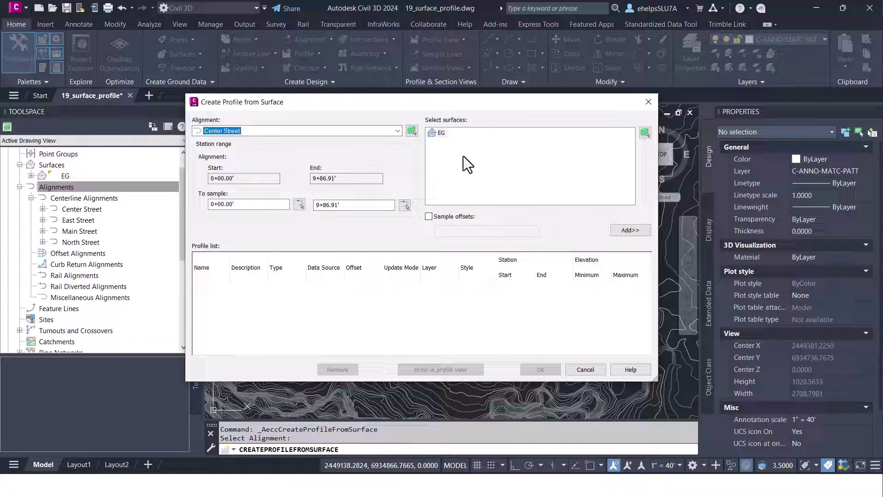
Pick the EG surface in the drawing as the surface to sample and add it to the profile list
click(439, 133)
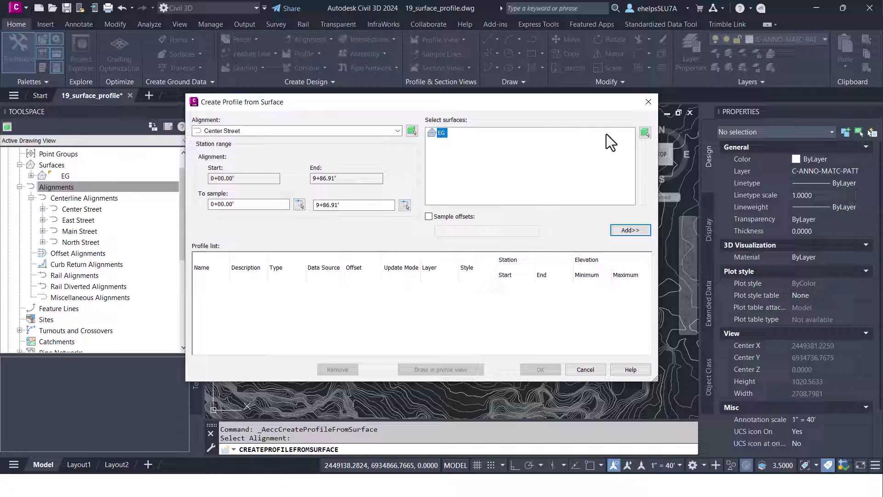
click(645, 133)
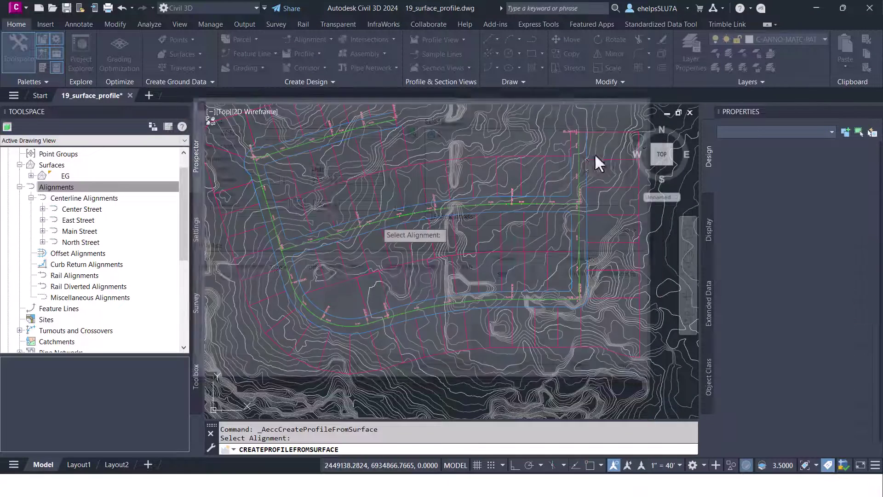
click(365, 185)
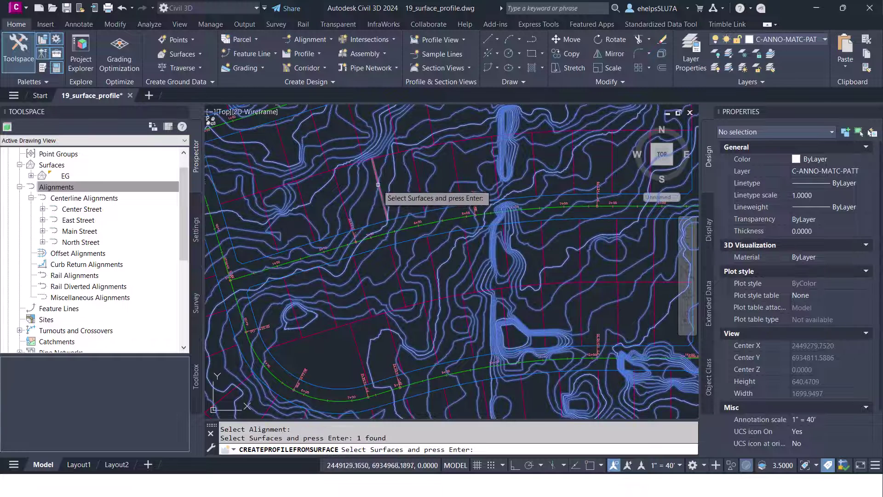
key(Return)
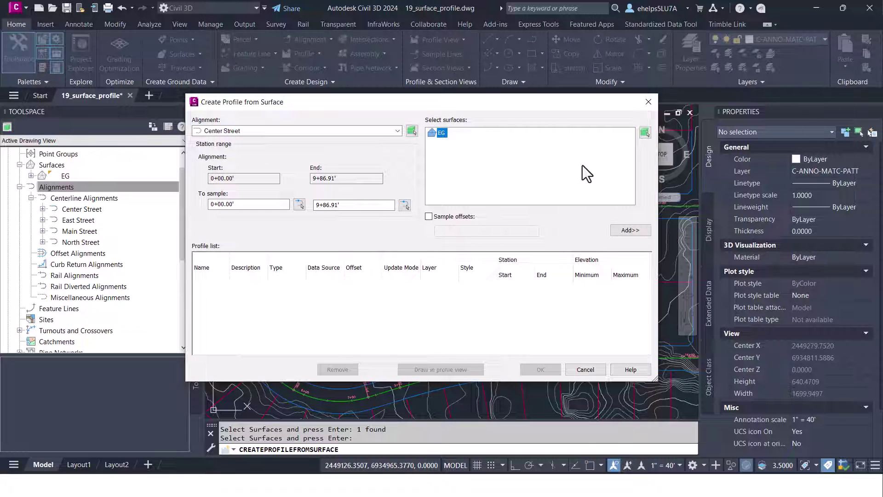
click(630, 230)
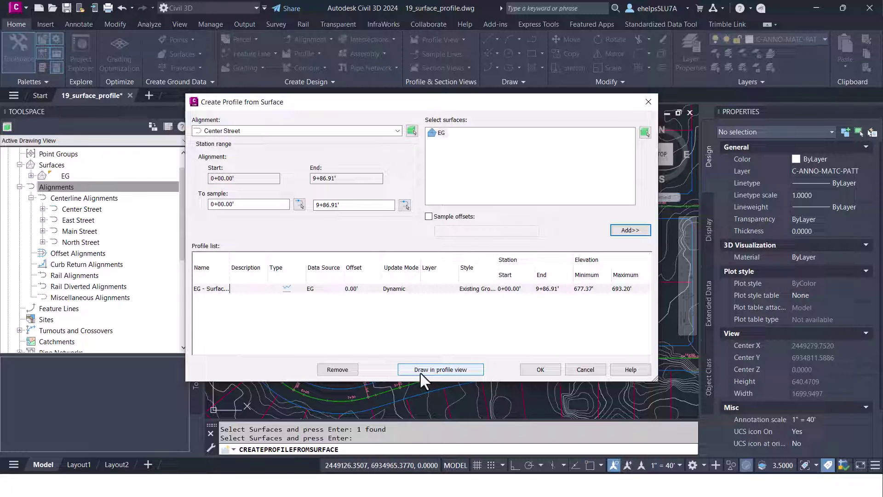
Draw the Center Street profile in a profile view with the Major Grids and HGP style, and continue to the station range settings
click(444, 369)
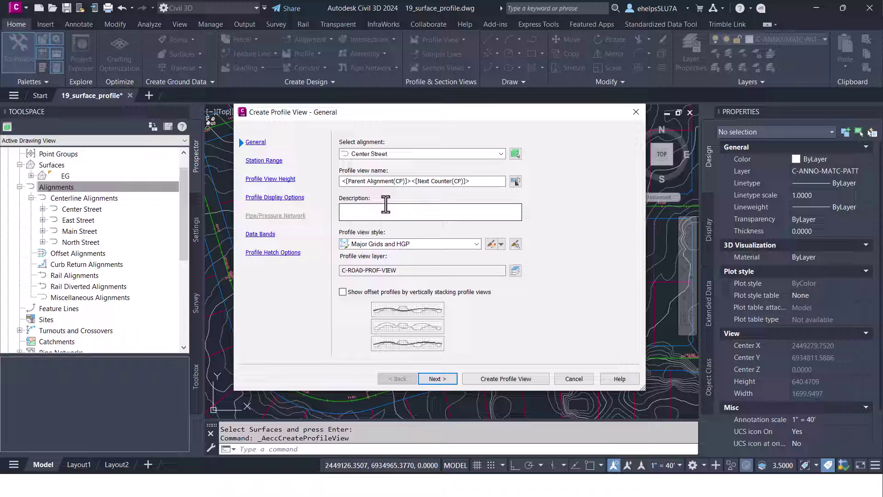
click(476, 244)
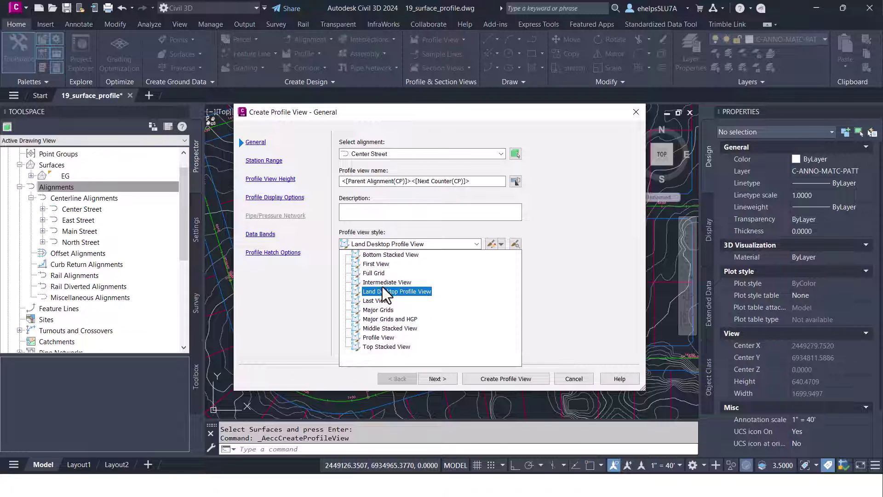
click(387, 321)
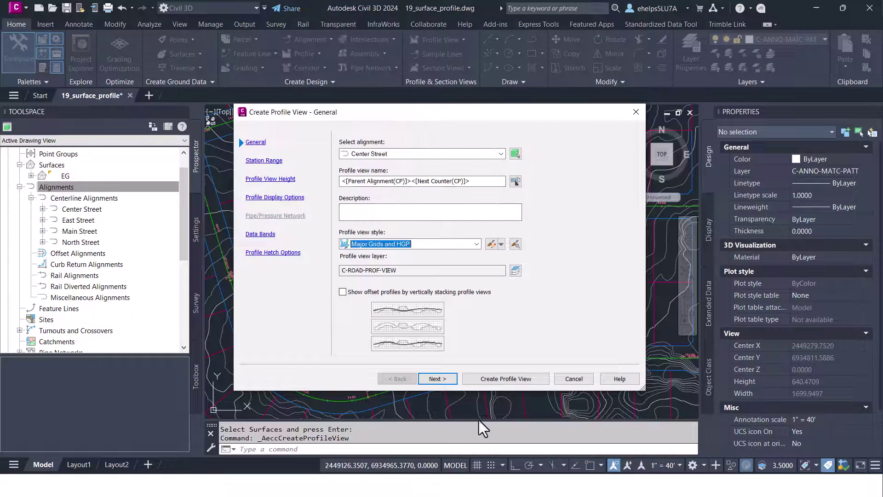
click(437, 379)
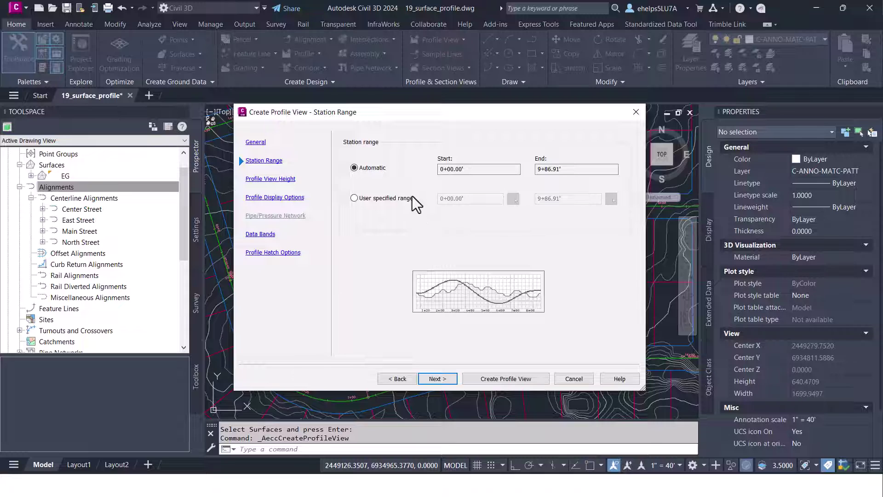
Try a user-specified station range picked in the drawing, from 1+14.02' to 7+89.78', and return the range to Automatic
click(384, 200)
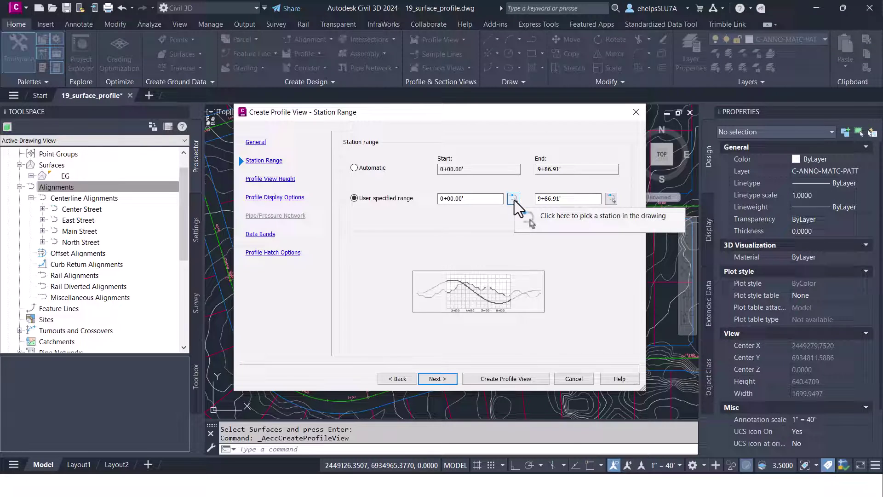
click(513, 199)
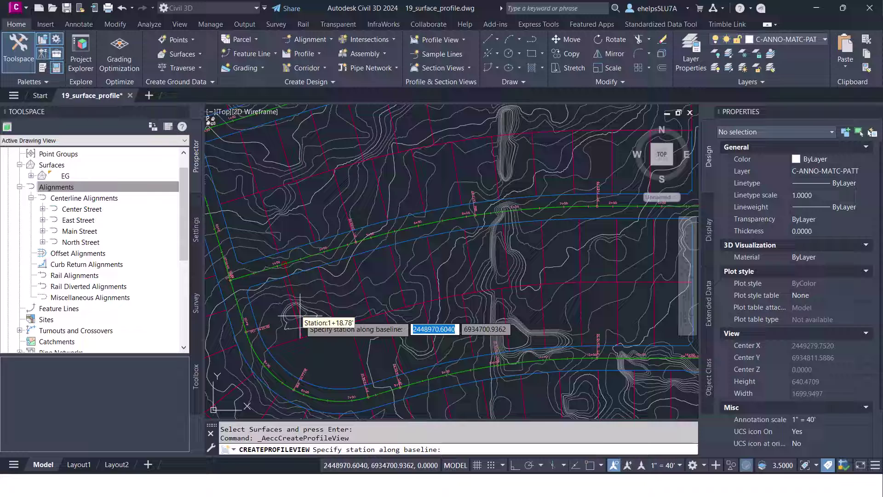
click(300, 317)
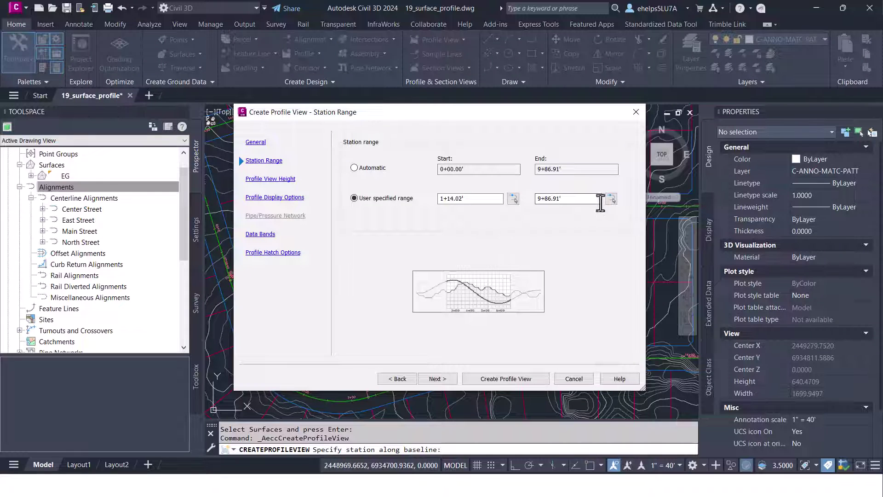
click(611, 198)
click(649, 241)
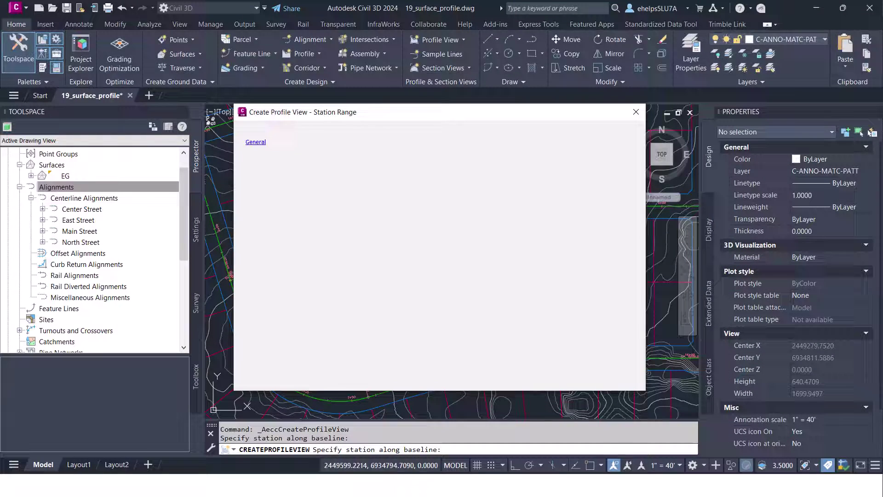
click(361, 168)
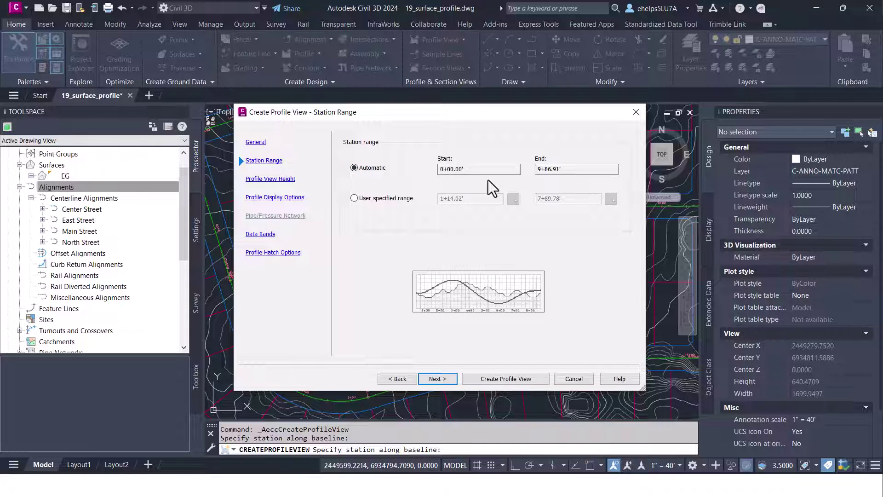
Accept the automatic station range, try the user-specified profile view height, return it to Automatic and continue to the profile display options
click(443, 380)
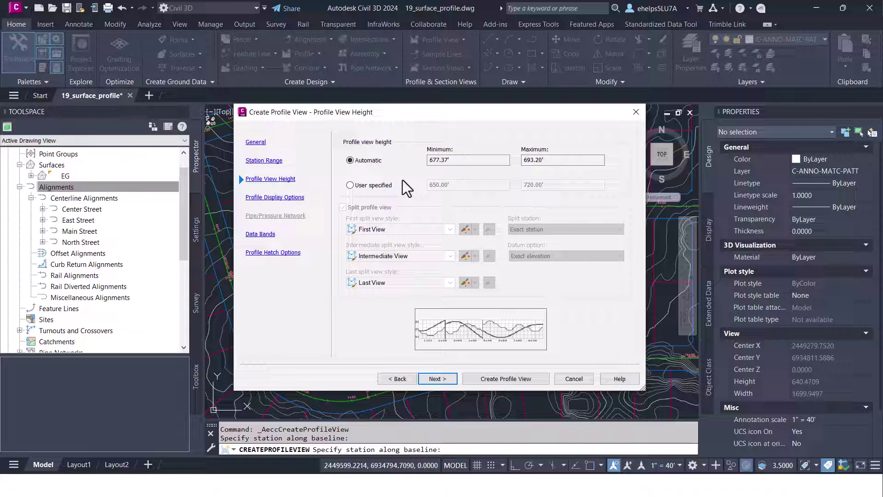
click(350, 185)
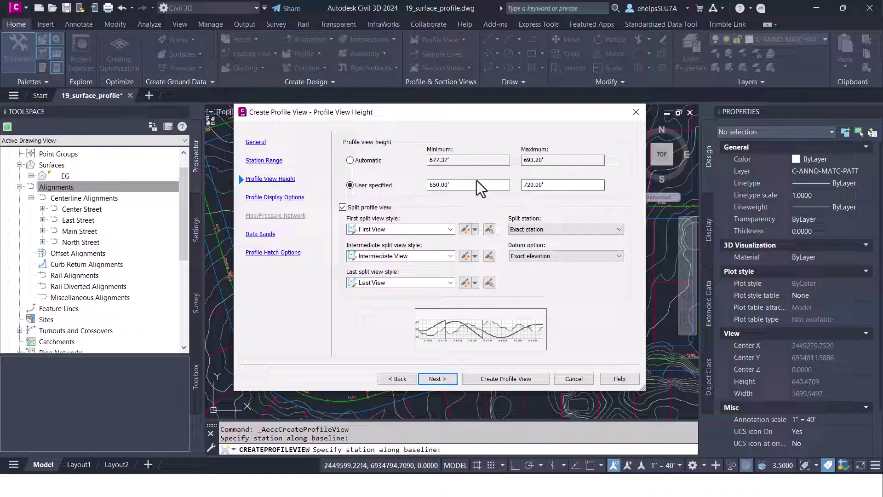
click(350, 160)
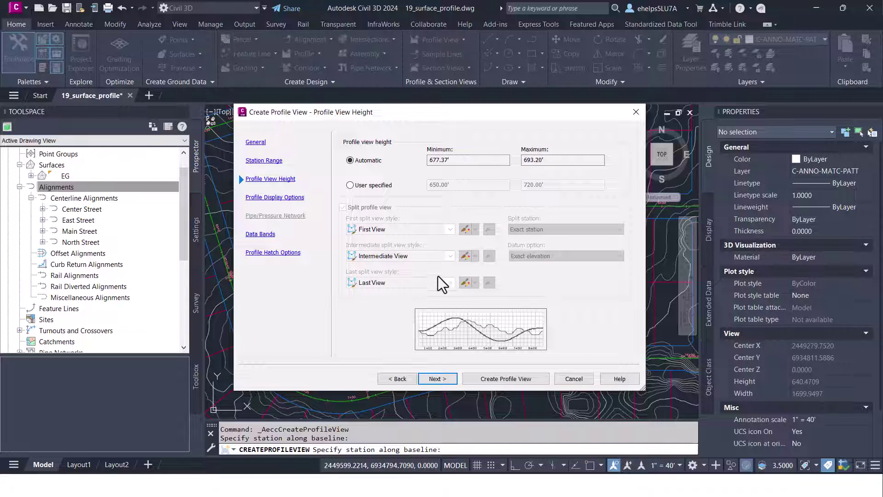
click(437, 378)
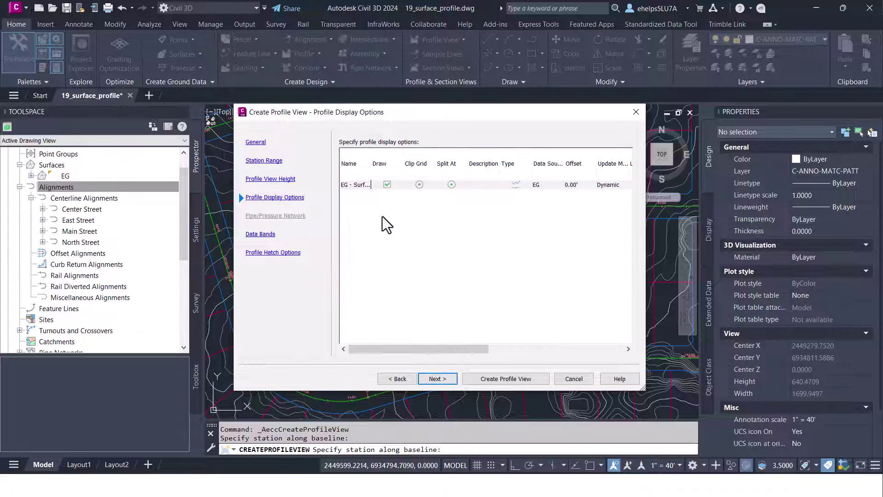
Assign the Complete Label Set to the EG surface profile in the display options and continue to the data bands
drag(452, 351, 603, 349)
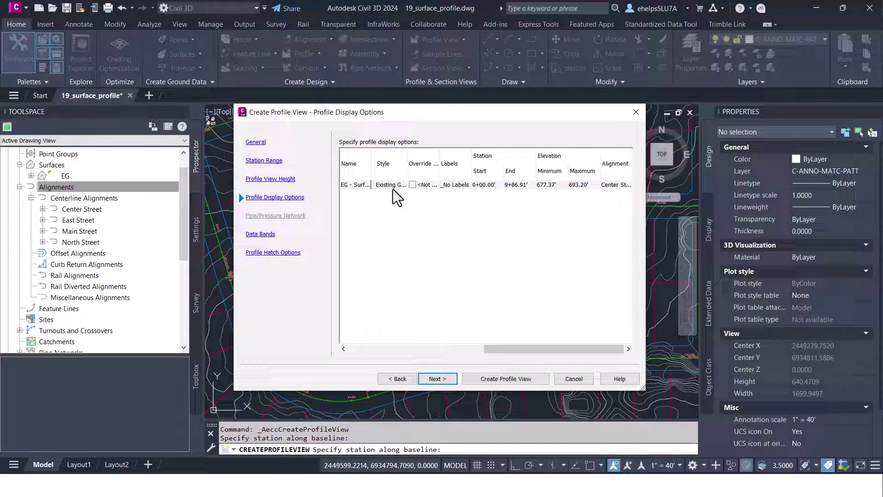
click(459, 186)
click(331, 153)
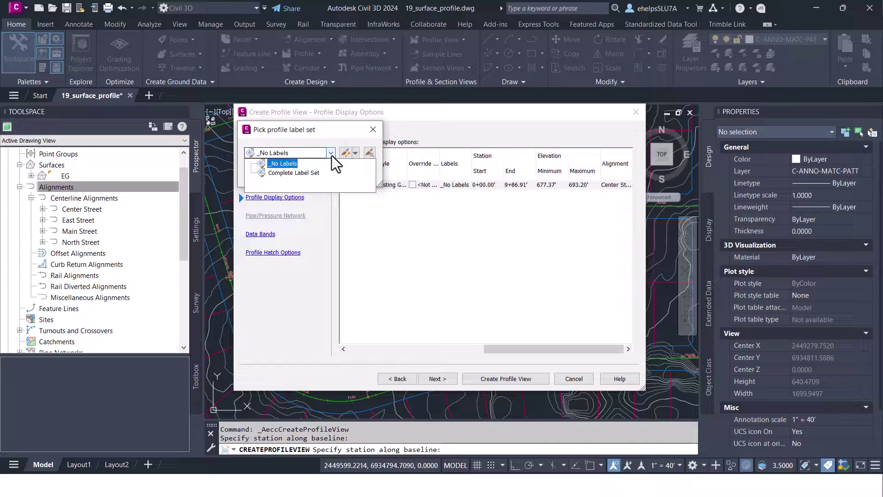
click(307, 173)
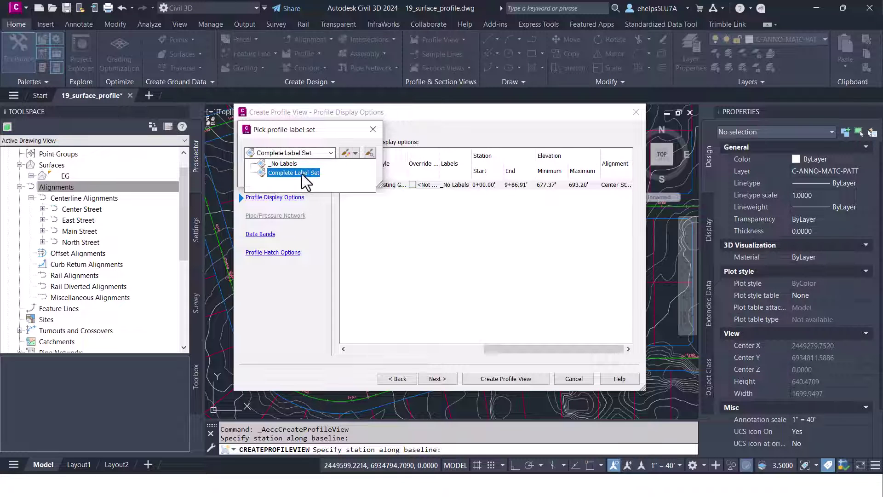
click(302, 174)
click(278, 178)
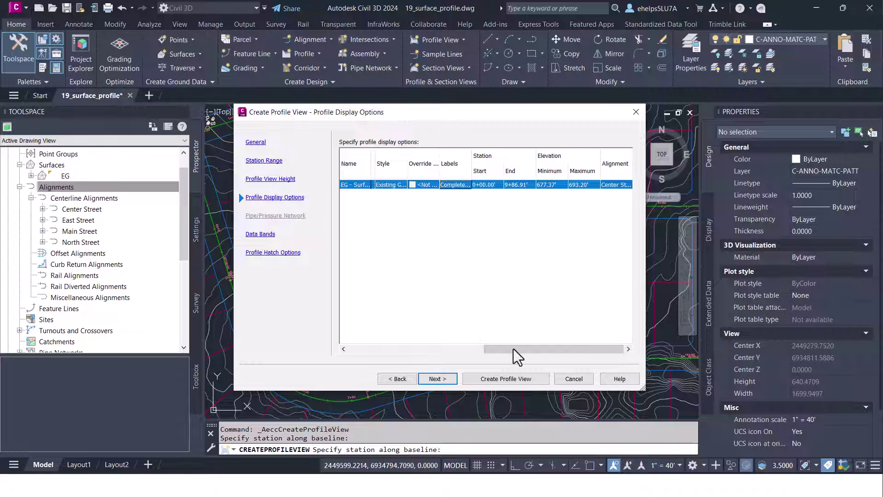
drag(531, 350, 362, 355)
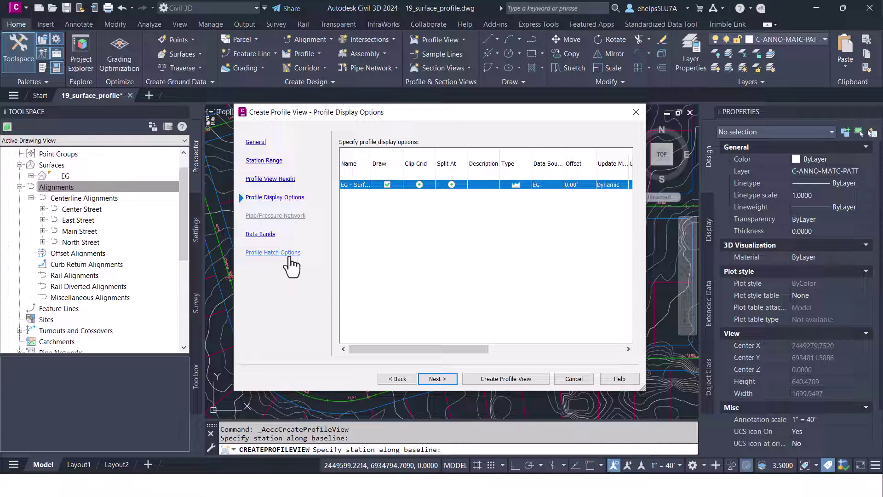
click(445, 377)
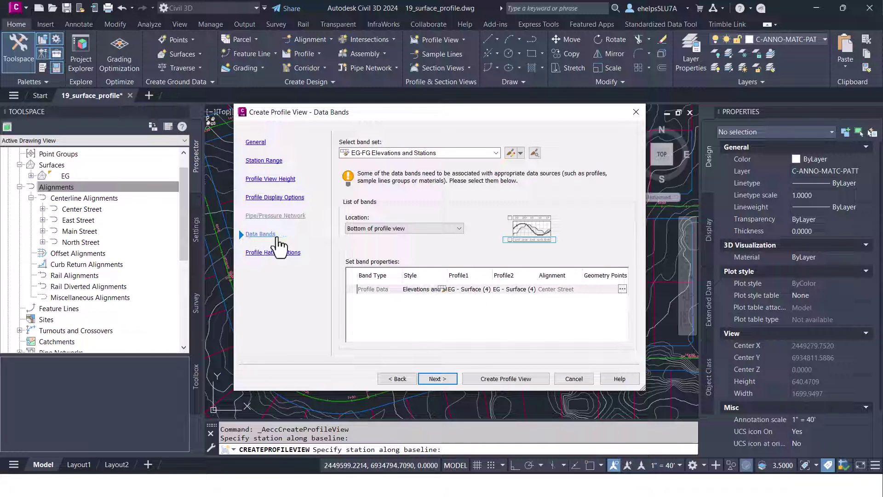
Review the band styles available for the profile data band and leave the selection without changing it
click(442, 290)
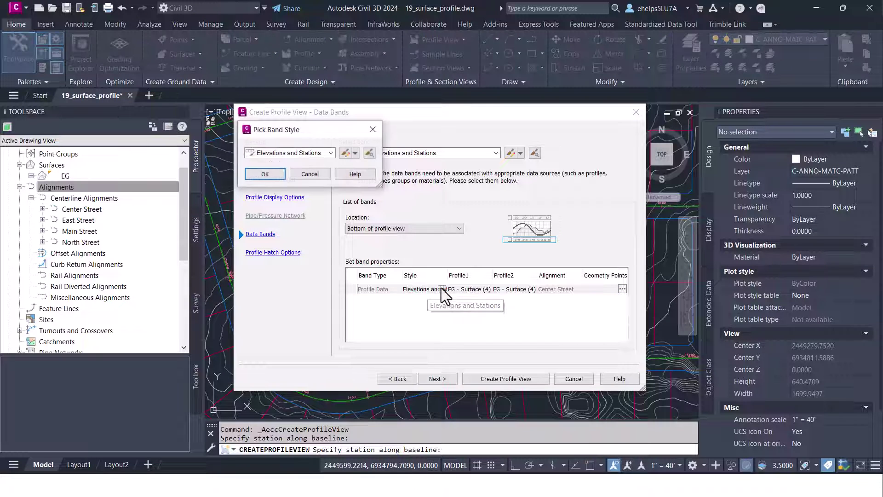
click(331, 153)
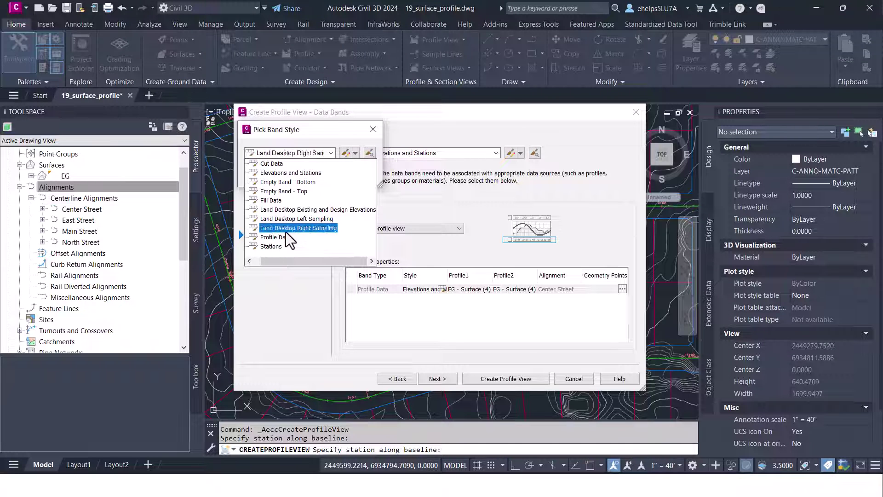
click(340, 144)
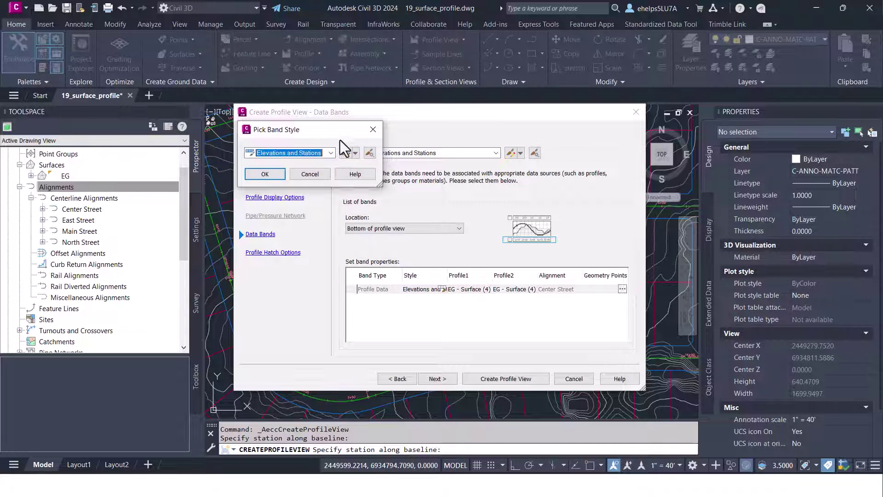
click(301, 175)
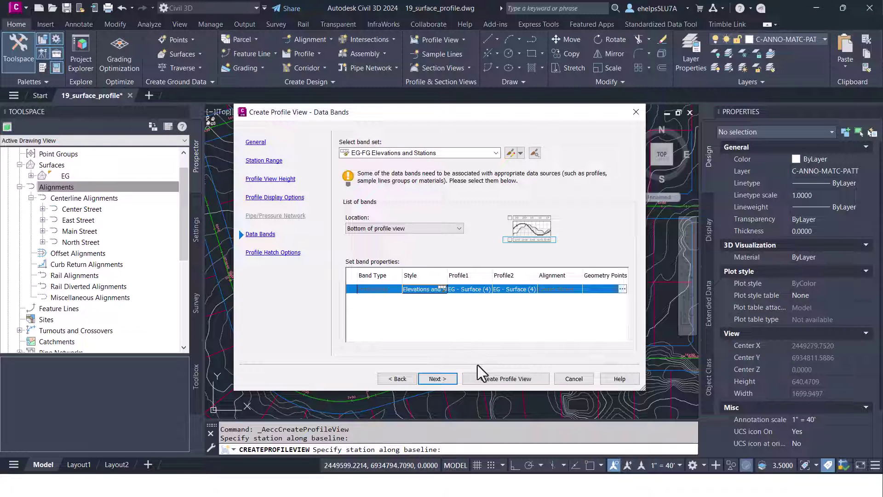
Accept the data bands, leave the hatch options empty, and create the profile view in the empty area east of the site plan
click(435, 379)
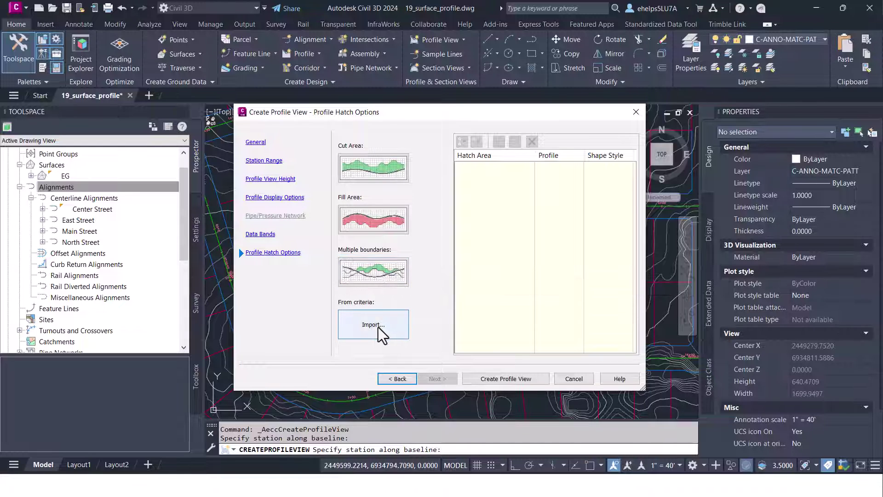
click(518, 378)
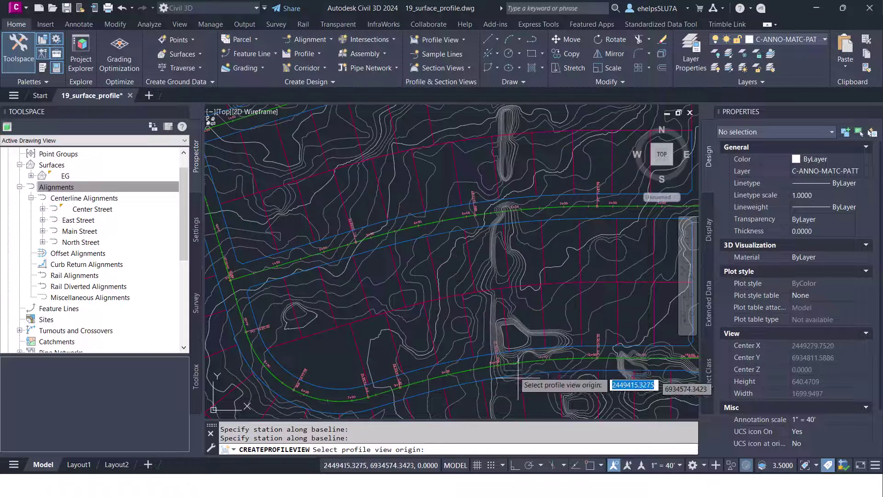
scroll(376, 312, down, 5)
scroll(370, 313, down, 3)
scroll(418, 301, up, 2)
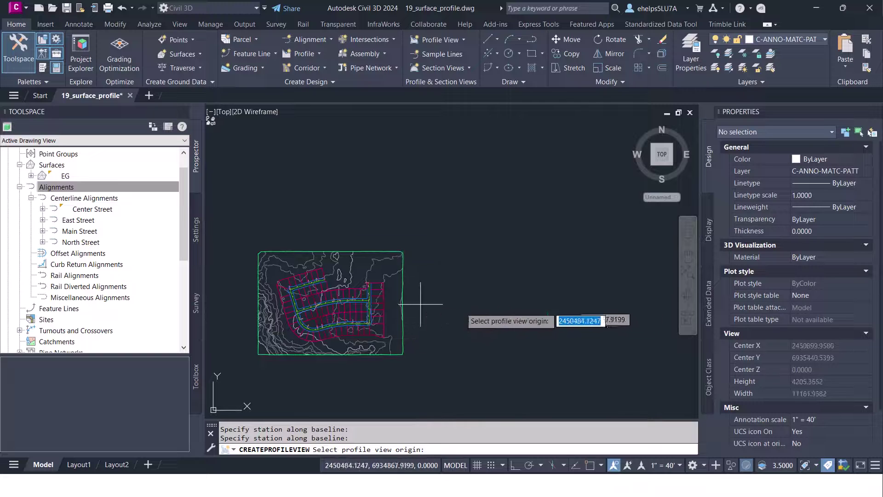
scroll(403, 336, up, 1)
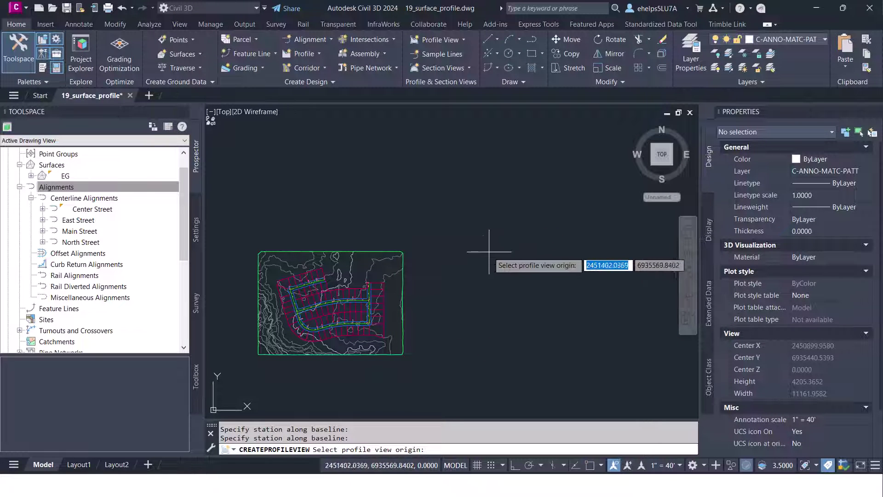
click(472, 304)
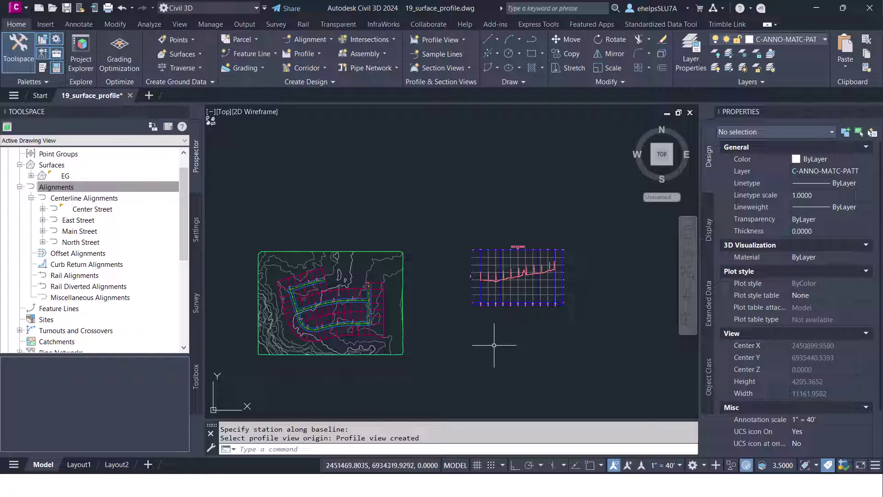
Examine the new Center Street profile view and check the line label group along the profile
scroll(515, 314, up, 5)
scroll(514, 313, down, 3)
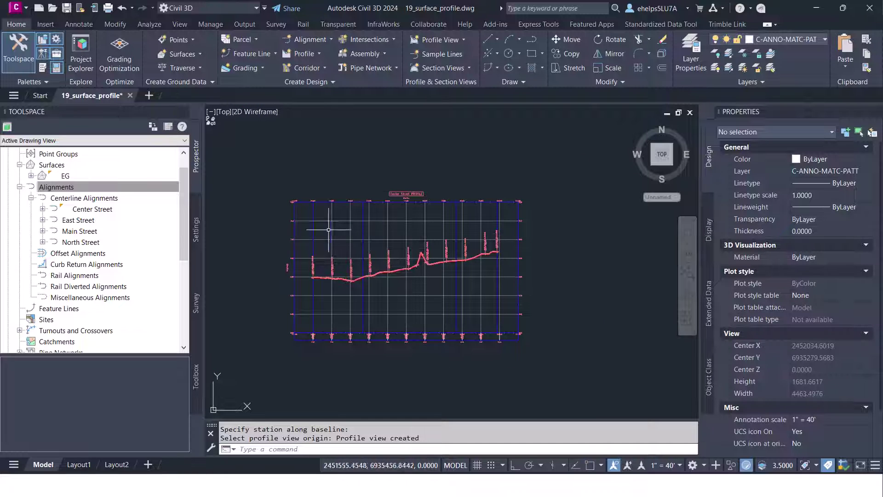
scroll(351, 298, up, 3)
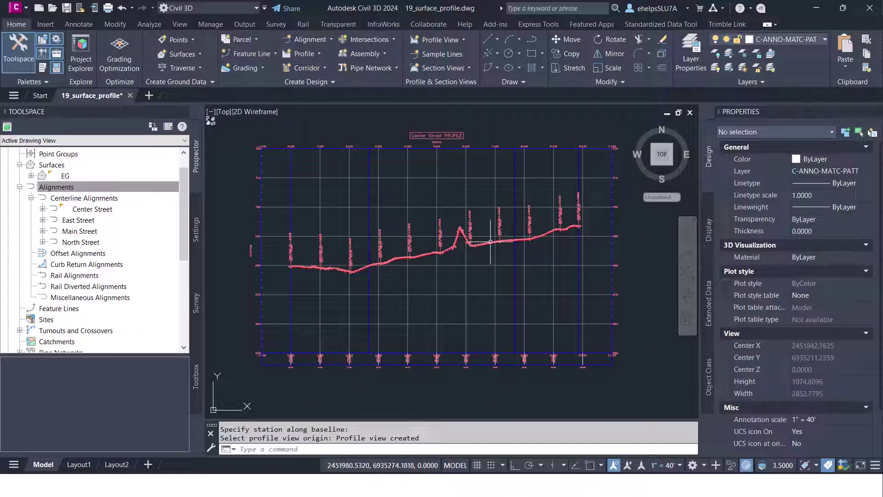
click(520, 240)
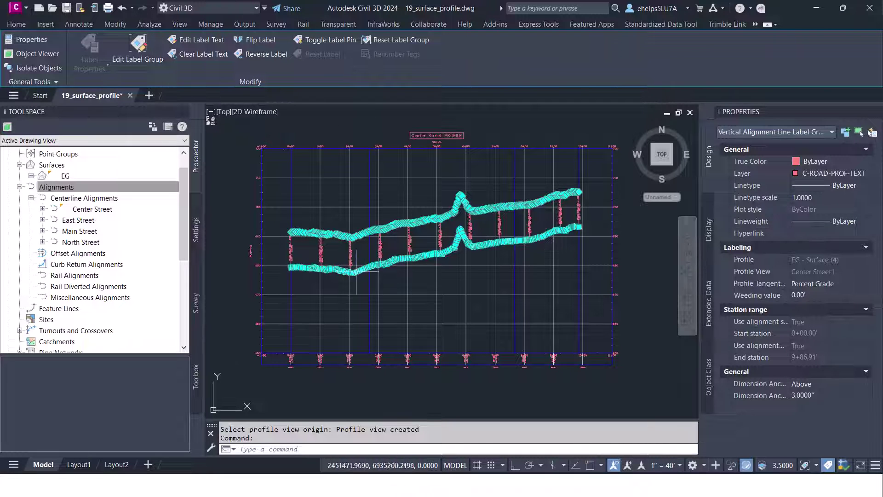
key(Escape)
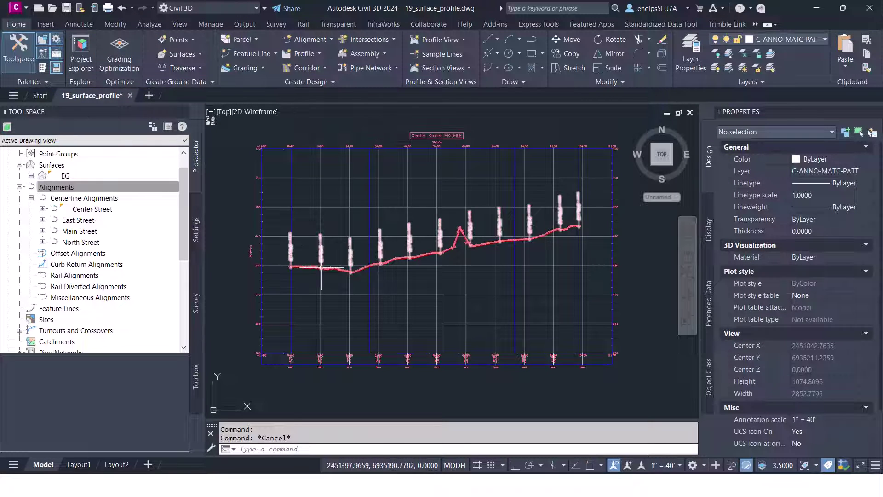
Examine the EG surface profile line up close together with its style and data properties, and clear the selection
scroll(324, 251, up, 5)
click(327, 245)
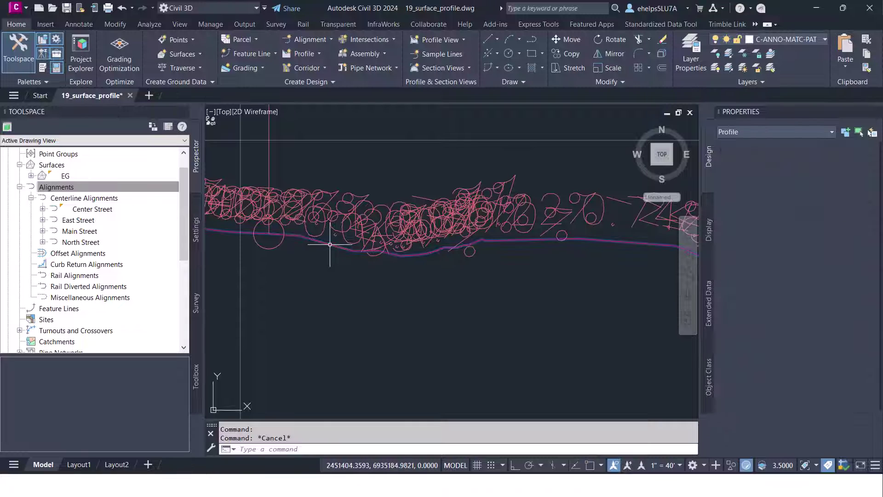
scroll(334, 331, down, 3)
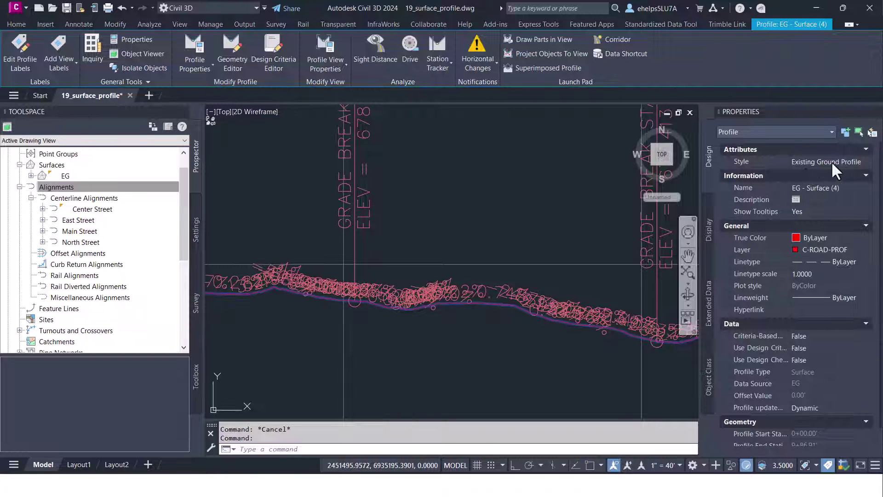
click(687, 273)
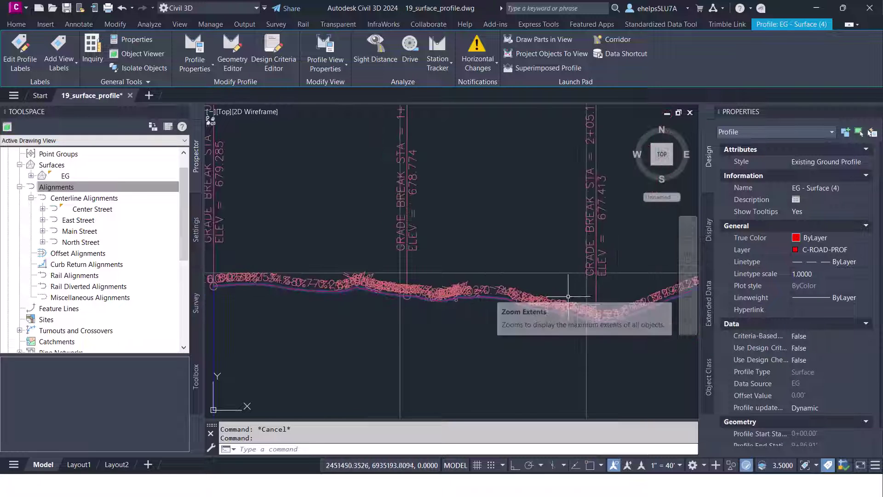
scroll(345, 276, down, 4)
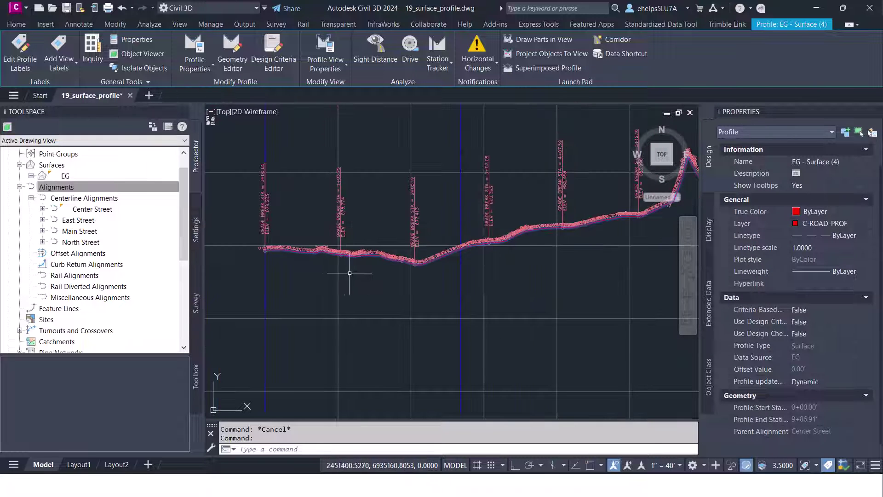
scroll(579, 276, down, 2)
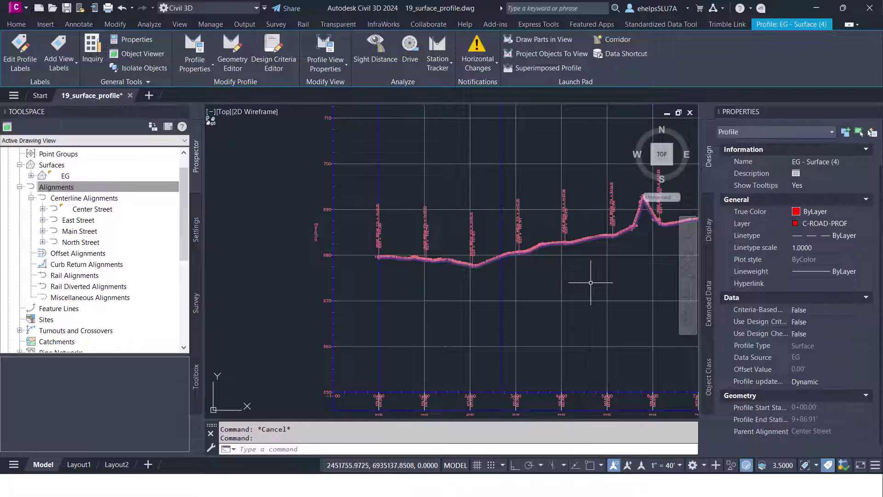
scroll(534, 276, down, 4)
middle_drag(560, 272, 509, 276)
scroll(509, 271, up, 2)
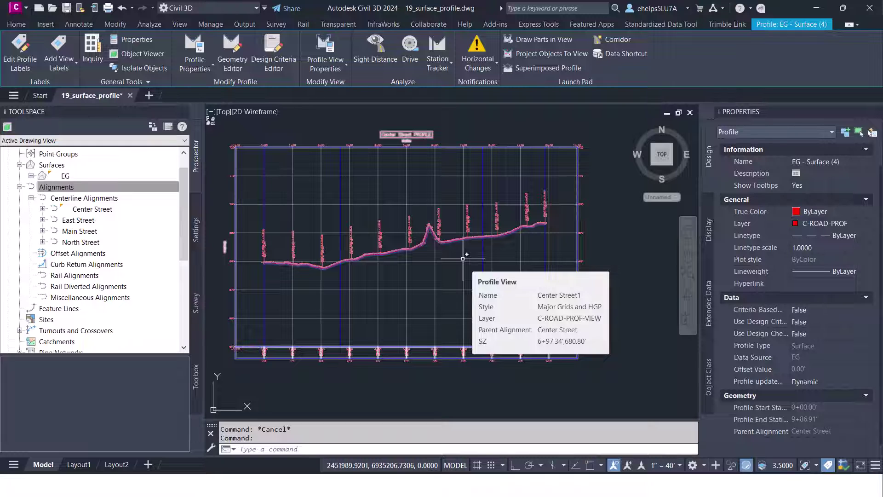
key(Escape)
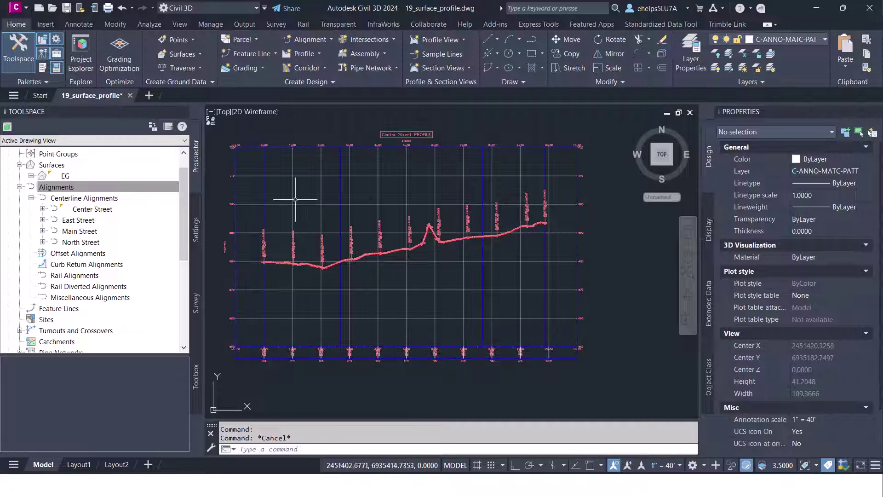
Check the profiles and profile views listed under the Center Street alignment, compare them with East Street, and collapse the centerline alignments
click(18, 190)
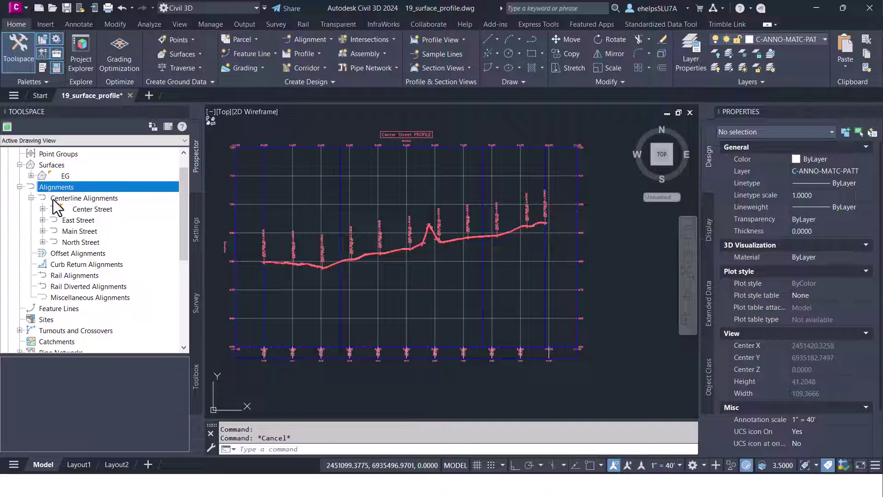
mouse_move(60, 205)
click(43, 209)
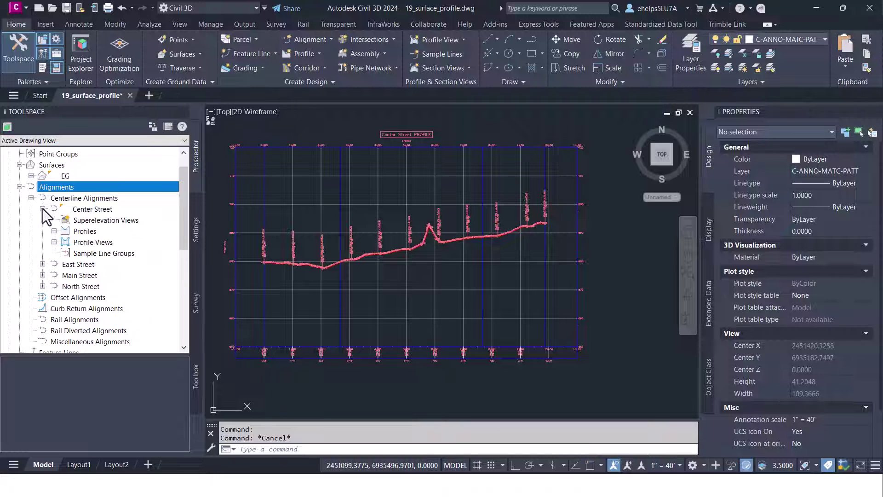
click(54, 231)
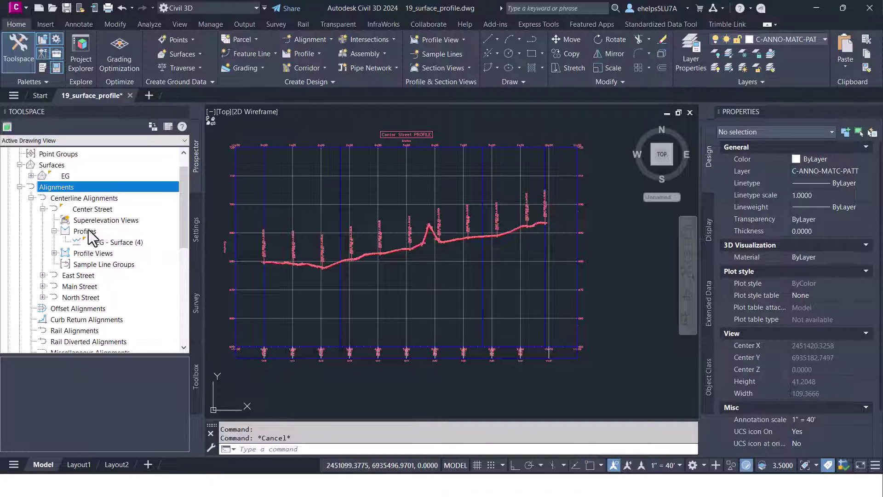
click(53, 253)
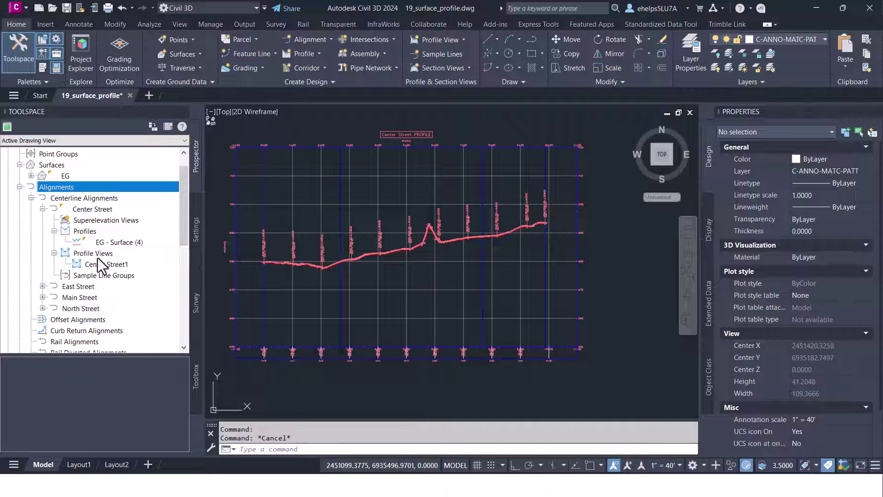
scroll(69, 248, down, 1)
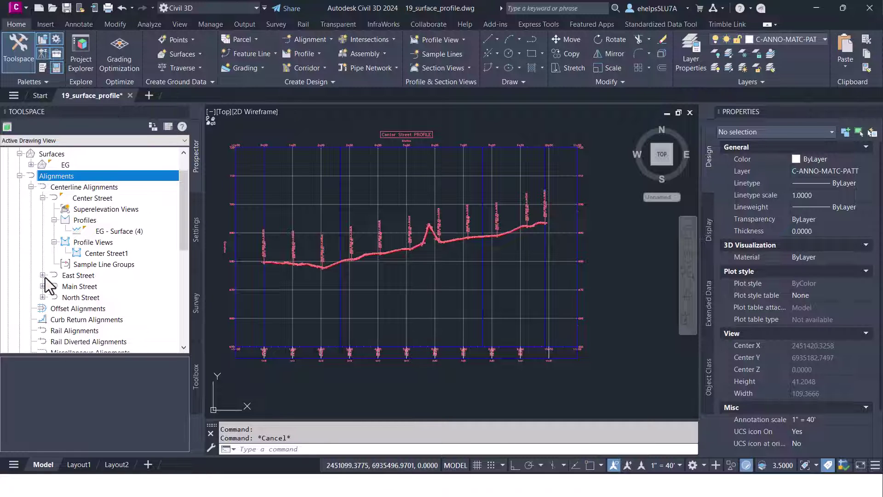
click(43, 275)
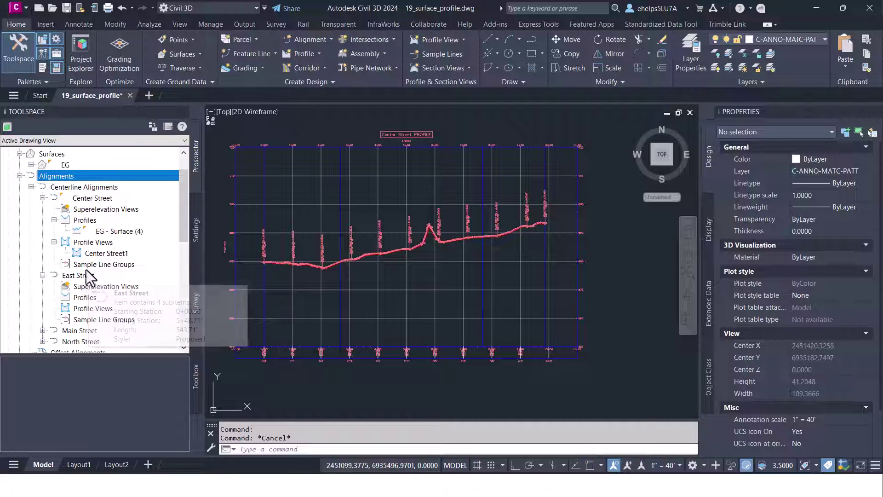
click(42, 198)
click(31, 187)
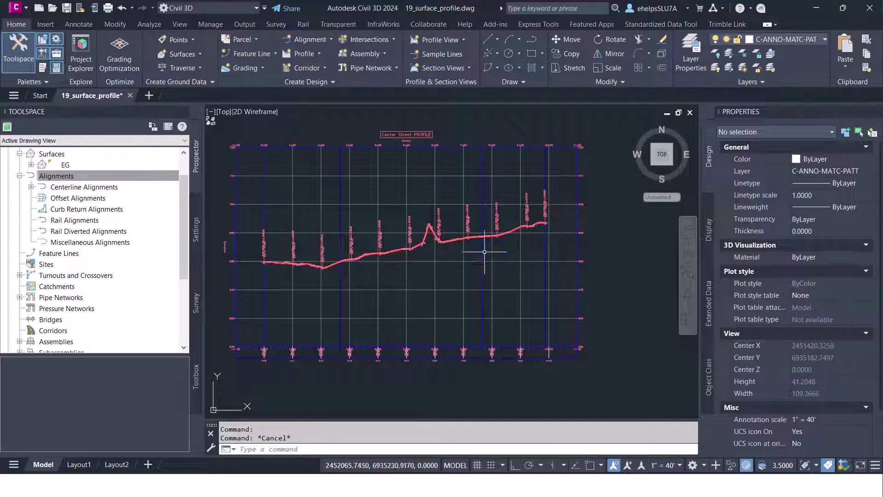
mouse_move(363, 243)
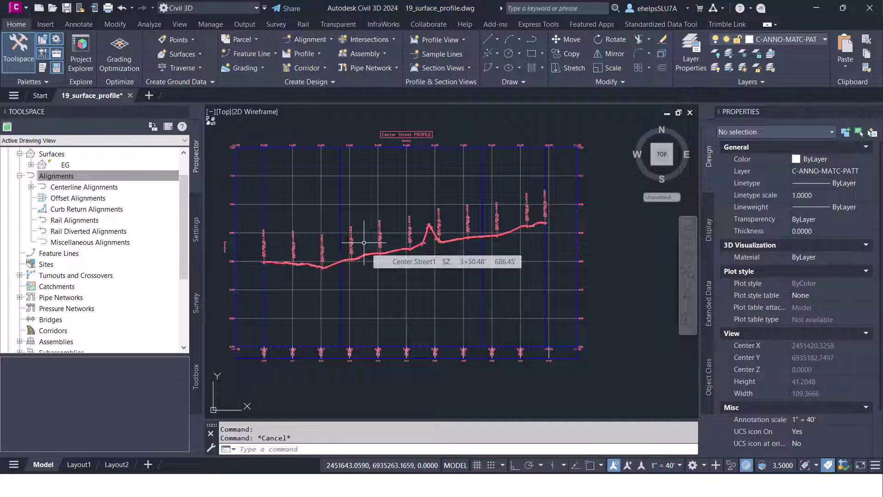